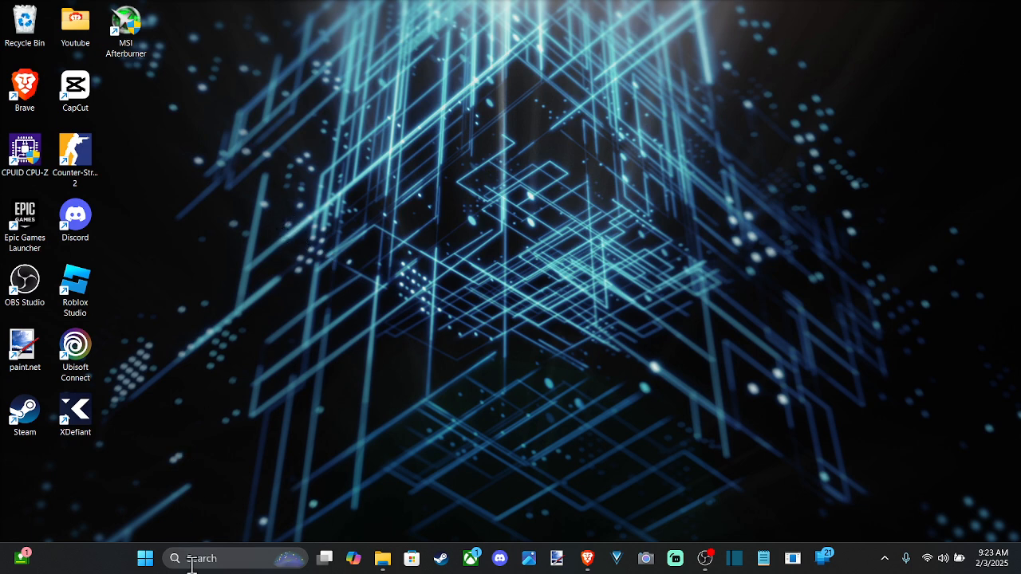
Launch Settings from the Start menu and go to the System category.
left_click(145, 558)
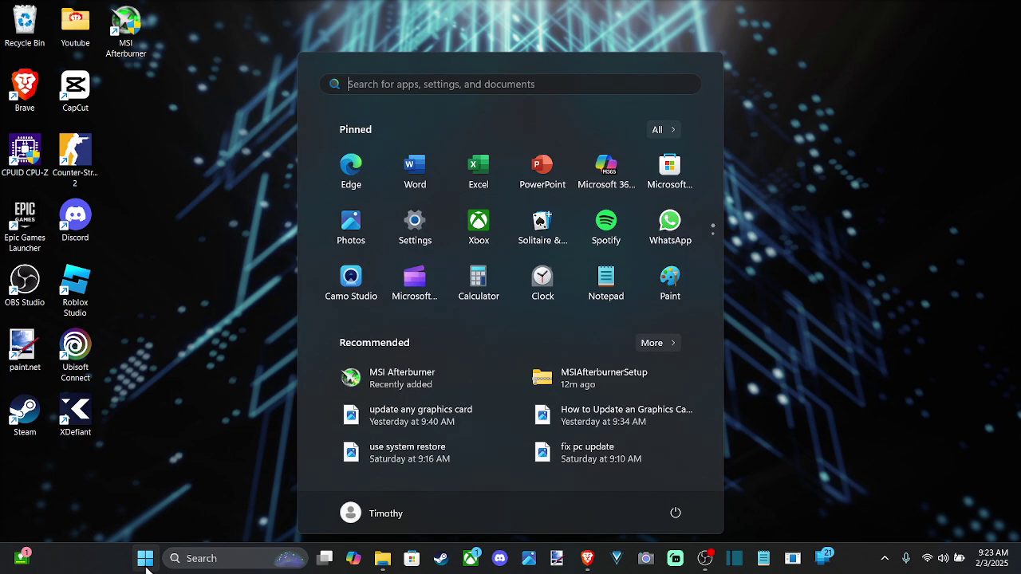
left_click(414, 228)
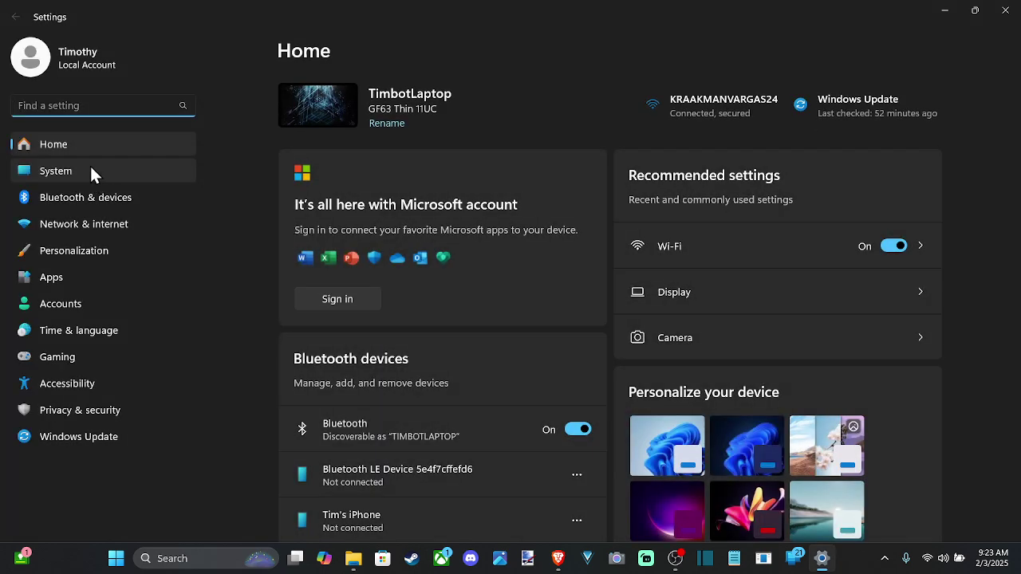
left_click(89, 165)
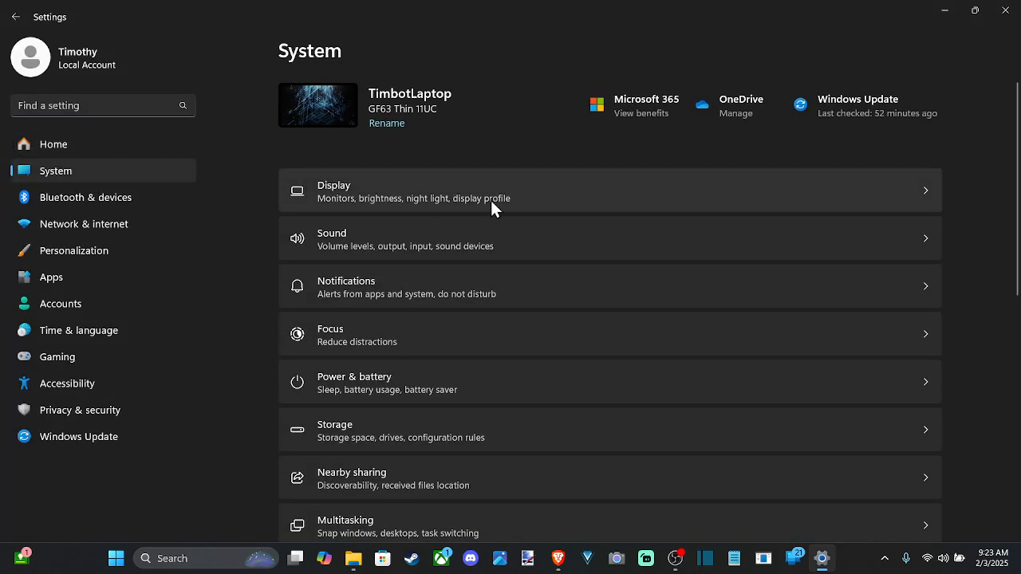
Enter the Display page and, after toggling between displays 1 and 2, leave display 1 selected.
left_click(501, 195)
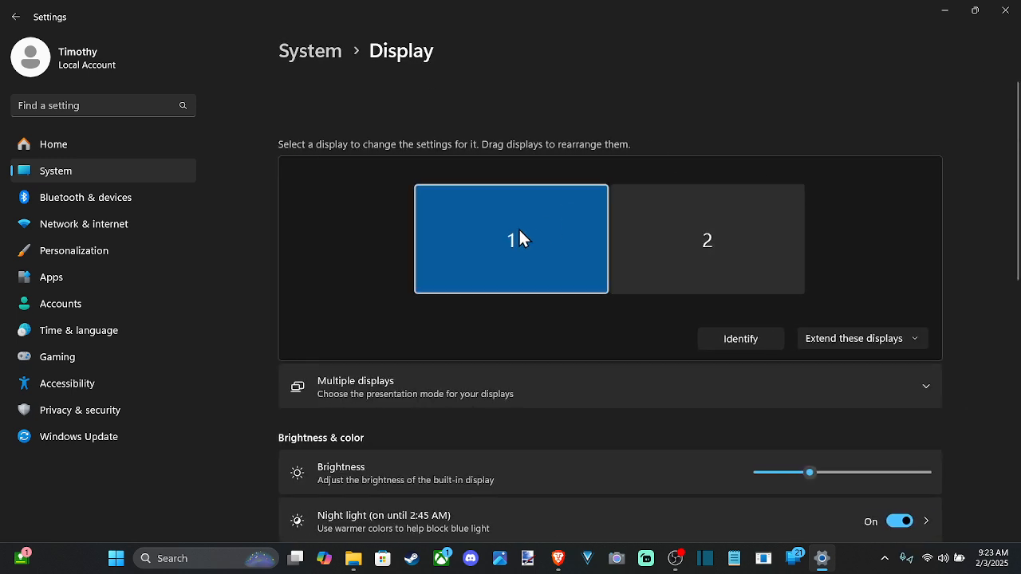
left_click(518, 233)
left_click(712, 228)
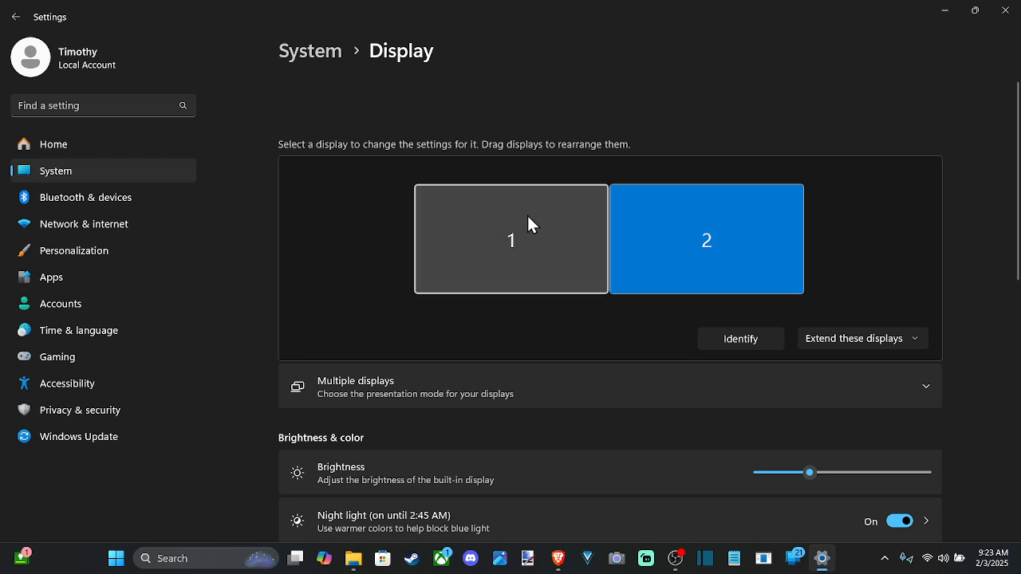
left_click(527, 221)
left_click(709, 225)
left_click(558, 222)
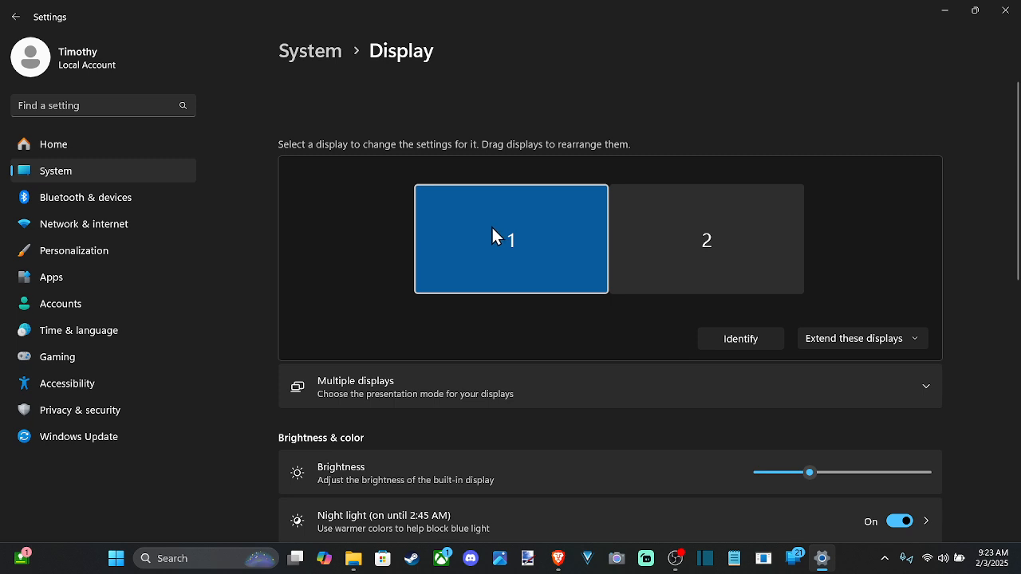
scroll(492, 225, "down", 3)
scroll(492, 225, "down", 3)
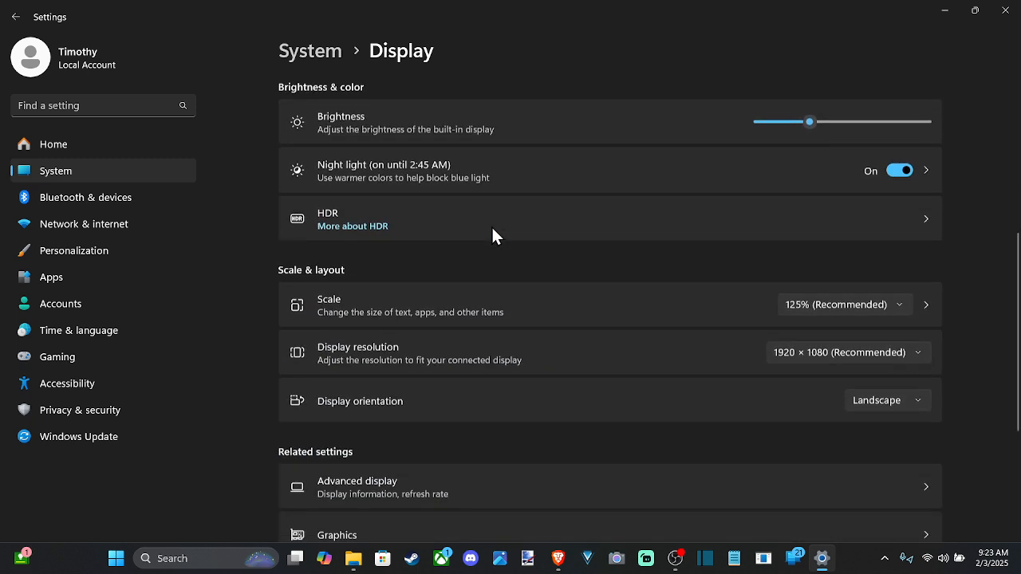
scroll(438, 335, "down", 2)
Review Display 1's Advanced display refresh rates (144 Hz / 60.02 Hz), keep 60.02 Hz, and return to Display.
left_click(433, 419)
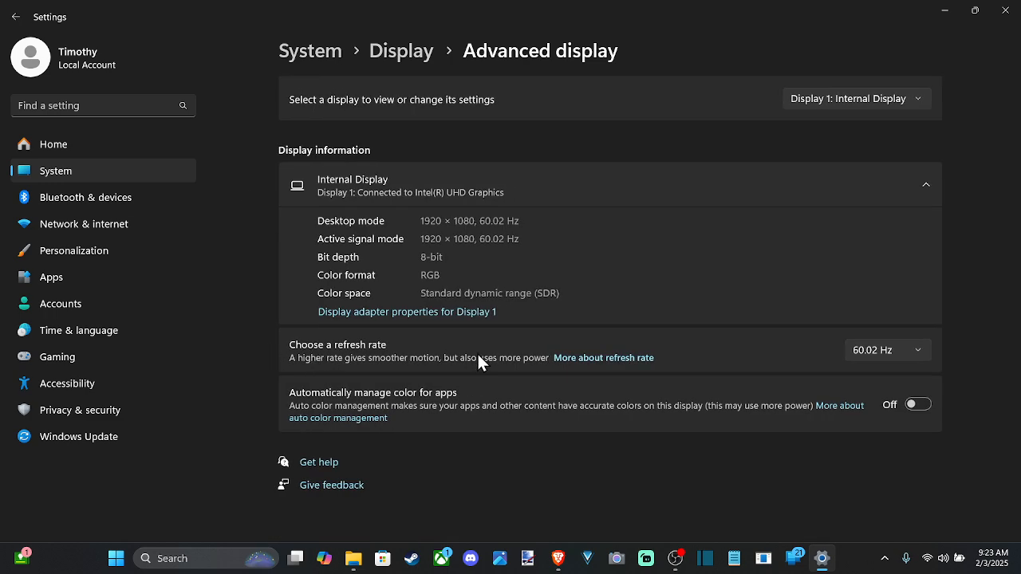
left_click(893, 350)
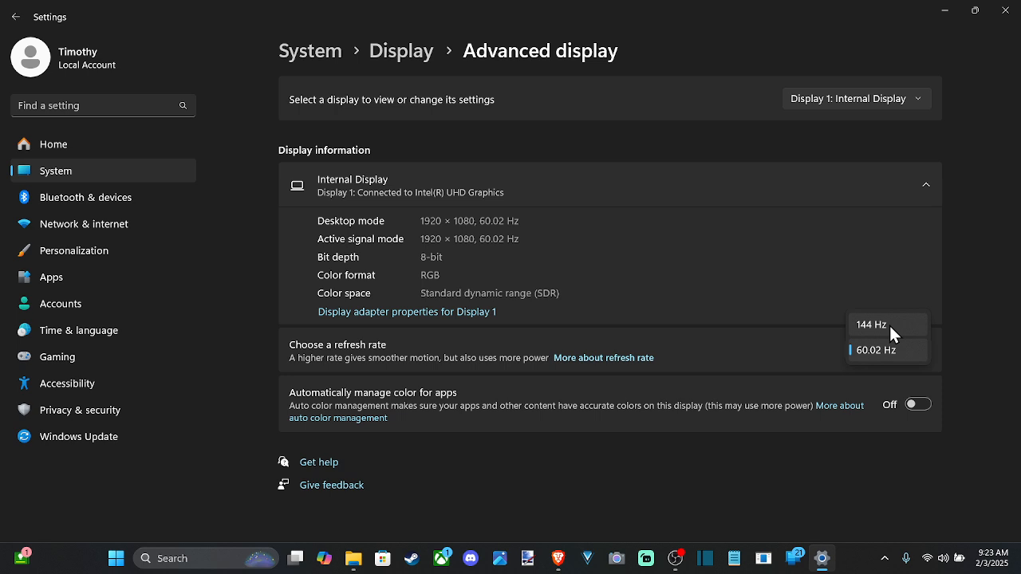
left_click(873, 350)
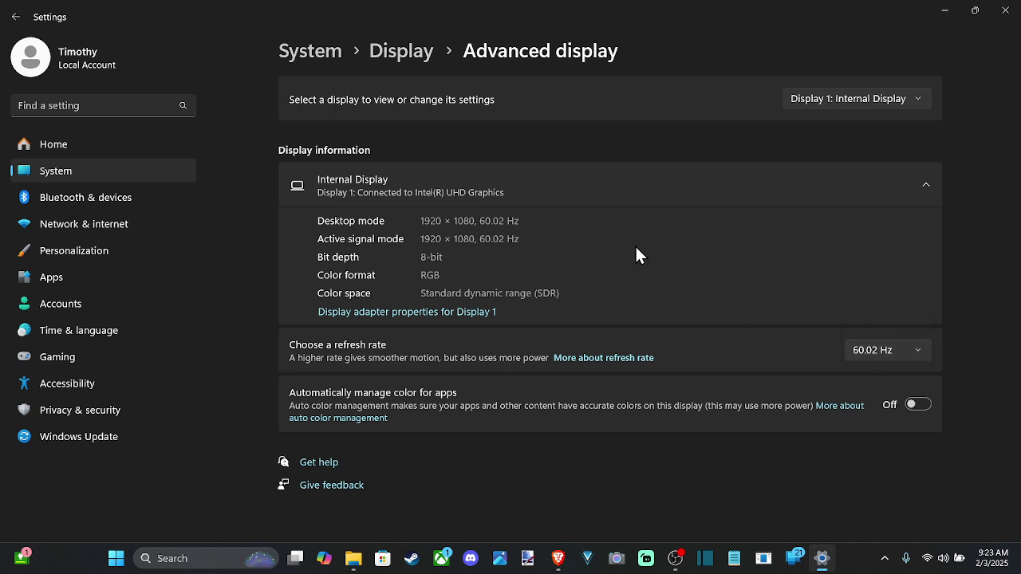
left_click(402, 52)
Select display 2 (CF15) and show its Advanced display info at 1920 × 1080, 60 Hz.
left_click(703, 228)
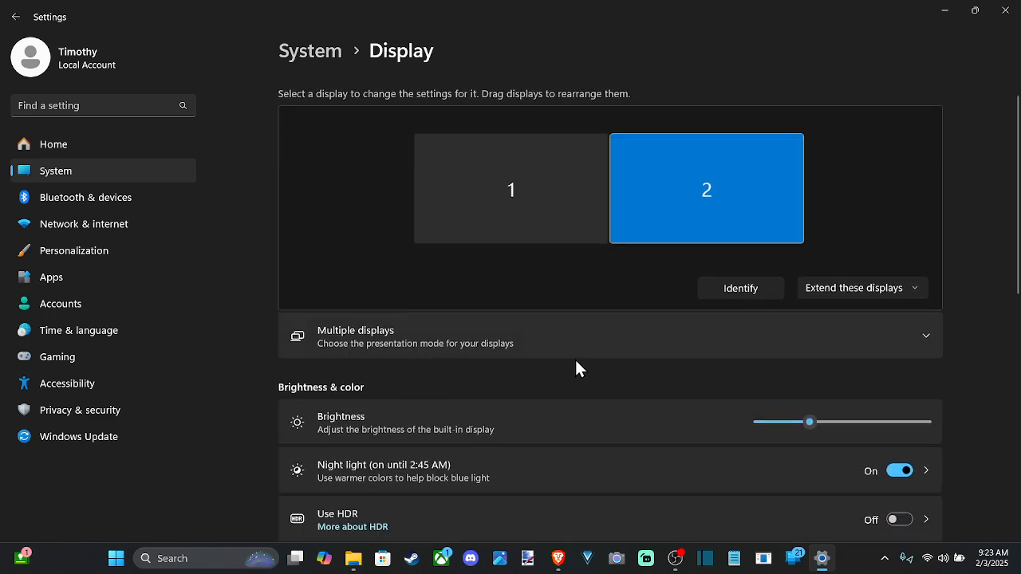
scroll(580, 369, "down", 3)
scroll(580, 368, "down", 2)
scroll(580, 368, "down", 2)
left_click(429, 362)
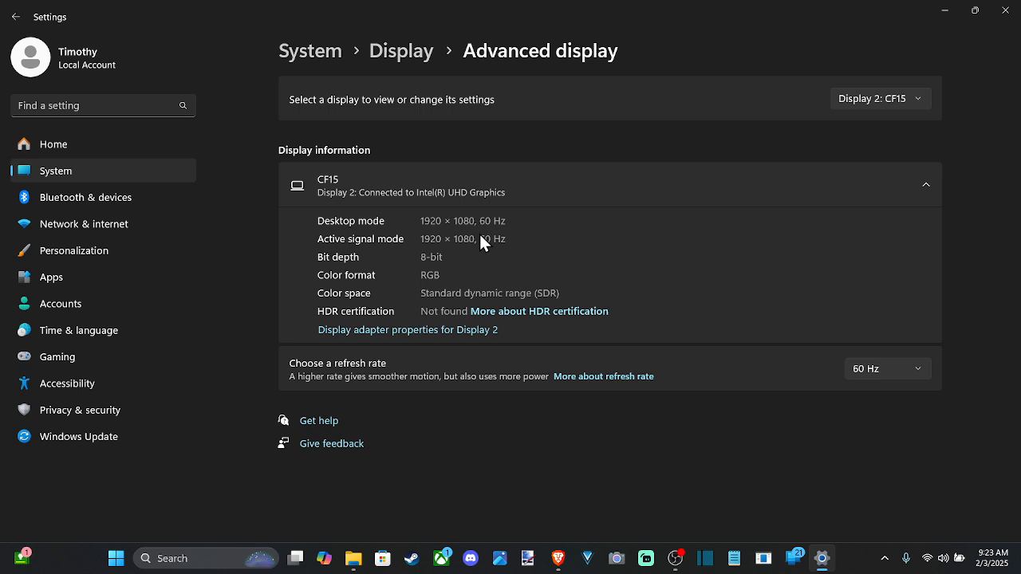
left_click(901, 370)
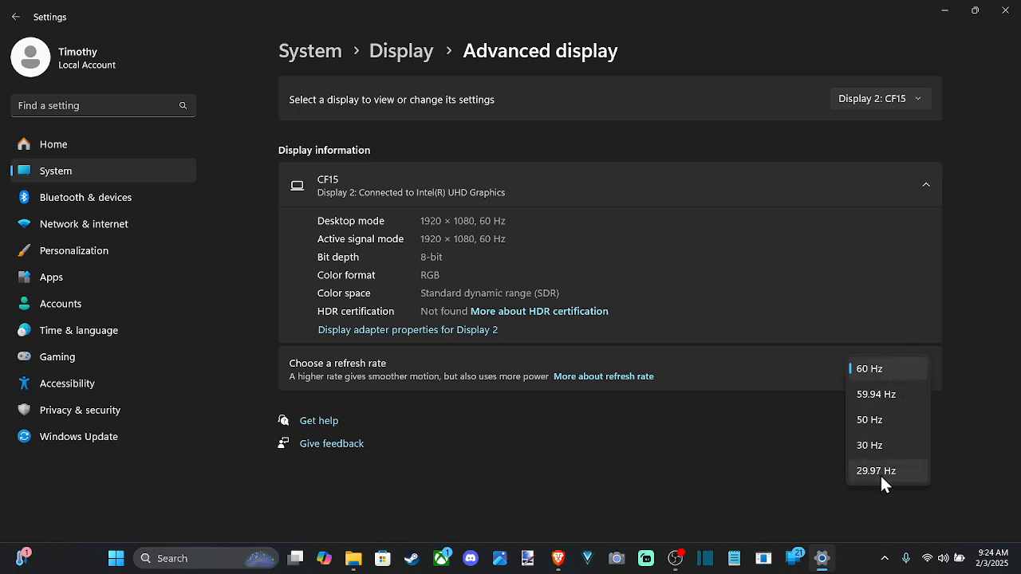
left_click(685, 464)
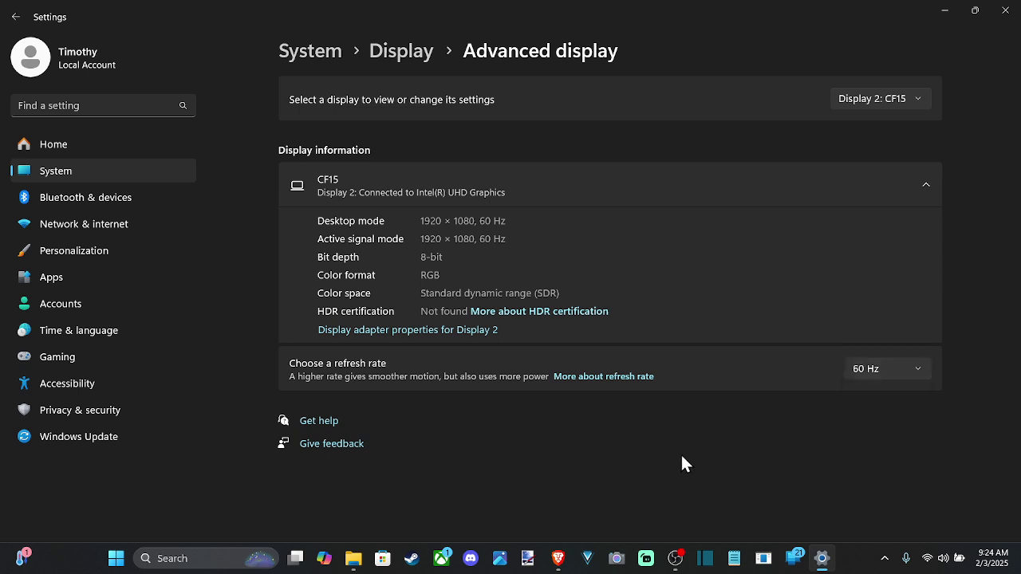
left_click(846, 375)
left_click(757, 484)
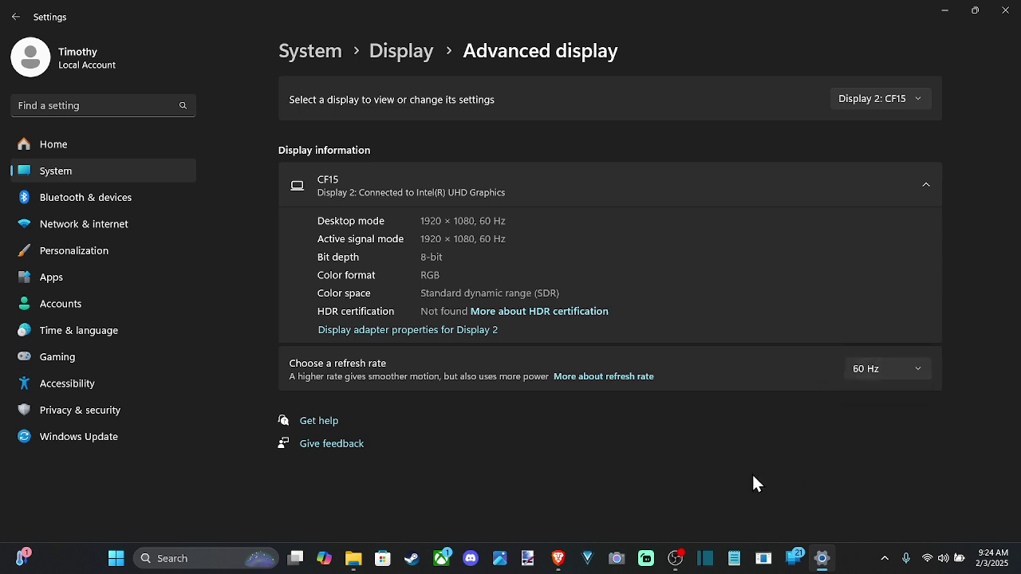
left_click(415, 58)
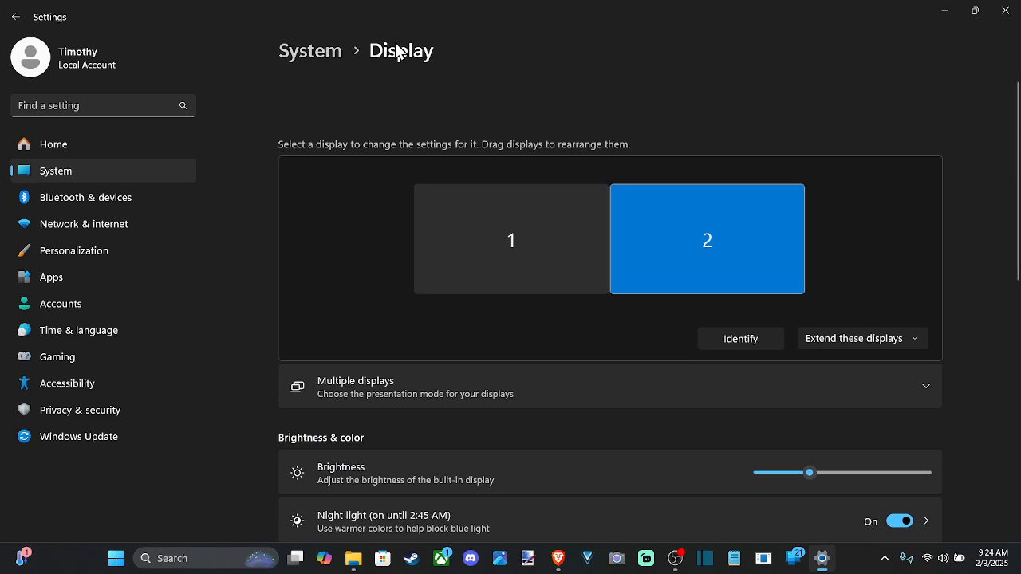
scroll(369, 233, "down", 4)
scroll(382, 309, "down", 3)
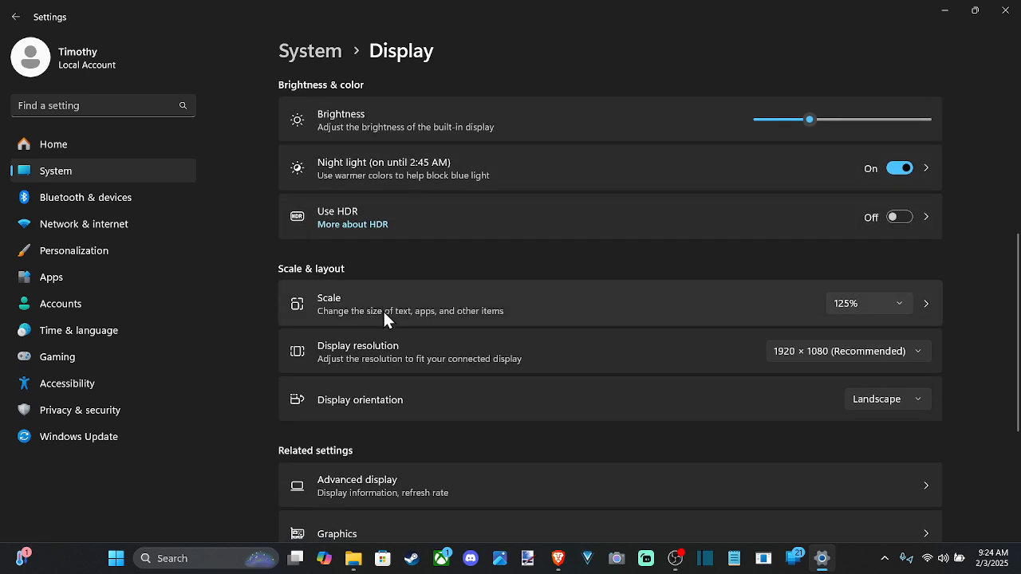
scroll(397, 366, "down", 3)
left_click(418, 351)
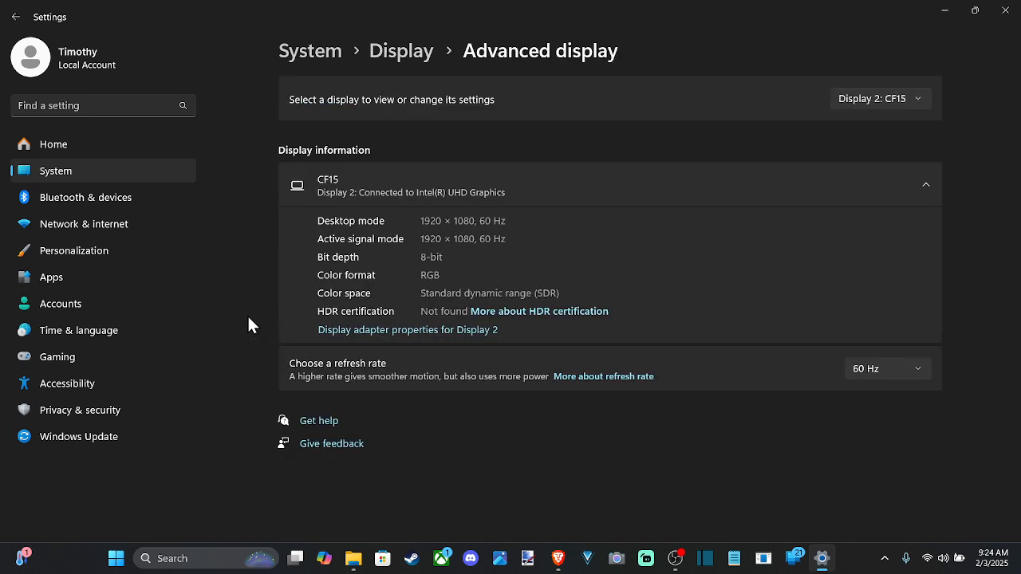